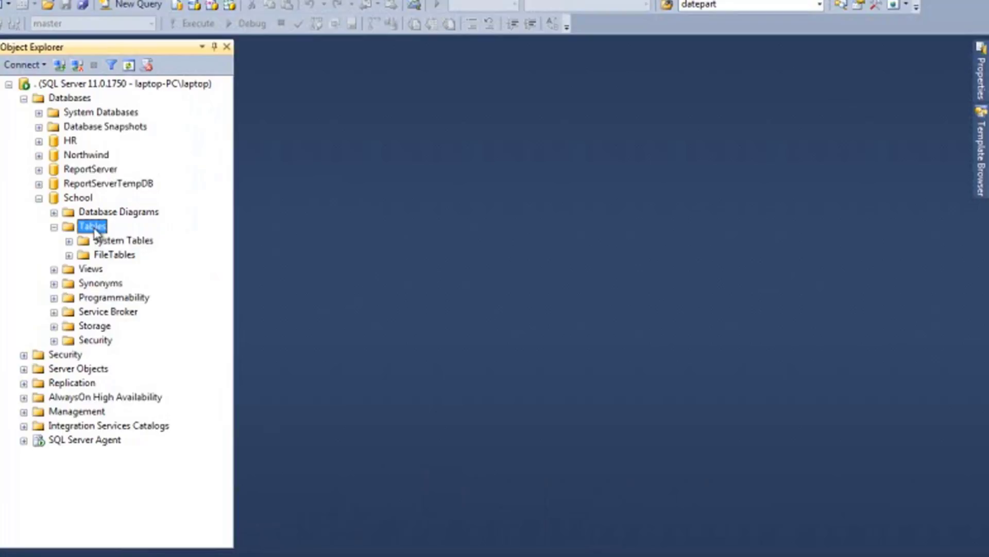
# - Create a new table in the School database and name its first column TEACHER_ID
pyautogui.rightClick(97, 231)
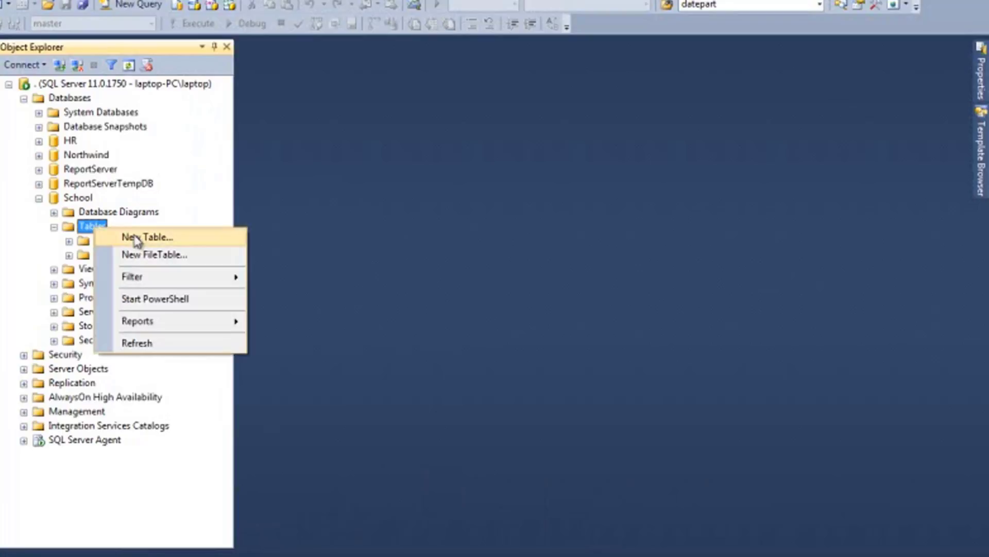
pyautogui.click(149, 238)
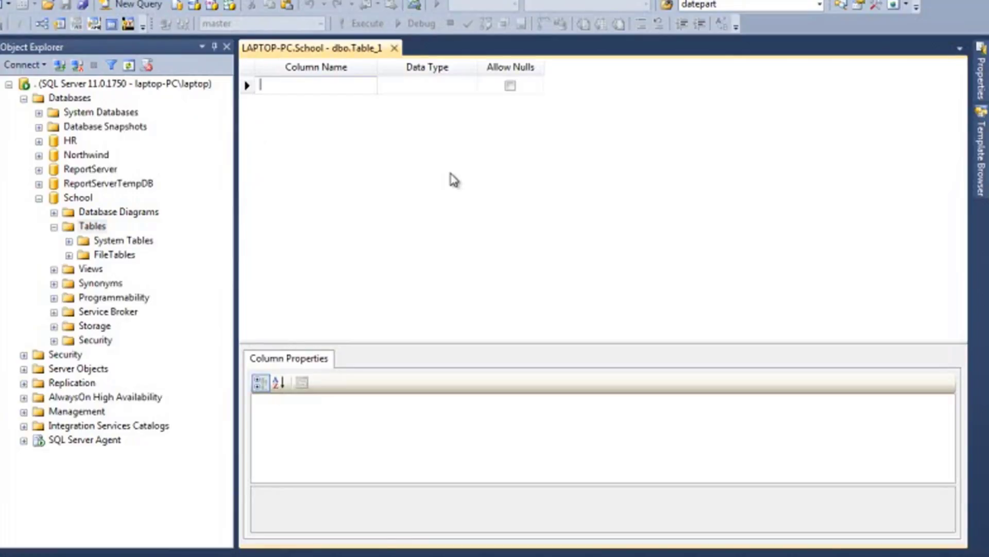
pyautogui.write('TEACHER')
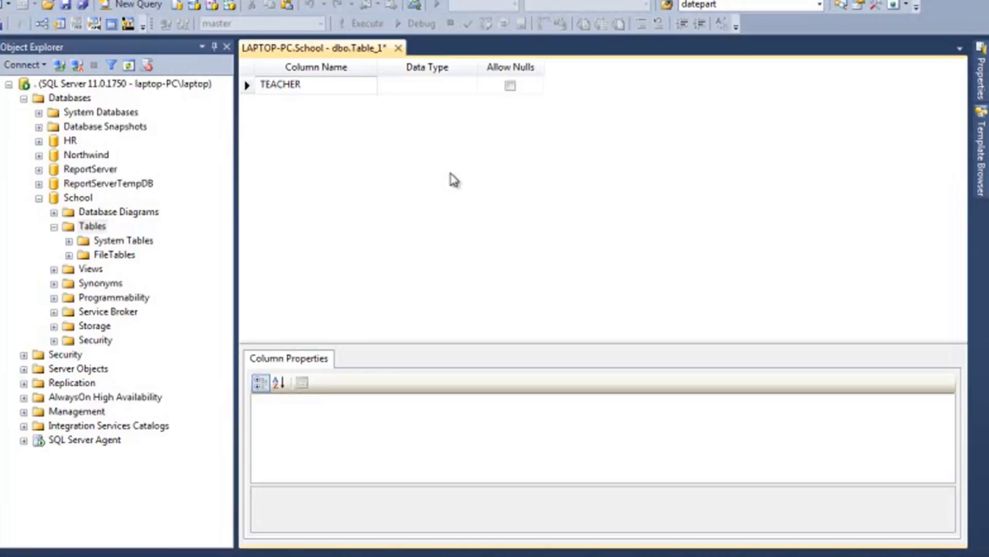
pyautogui.write('_ID')
pyautogui.press('Tab')
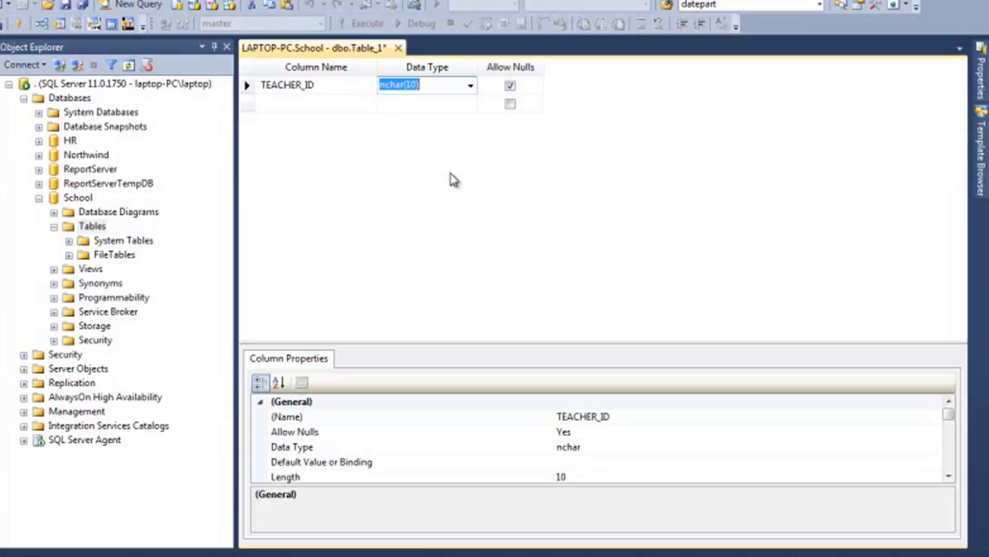
# - Set the TEACHER_ID column's data type to varchar(8) and disallow nulls for it
pyautogui.write('VAR')
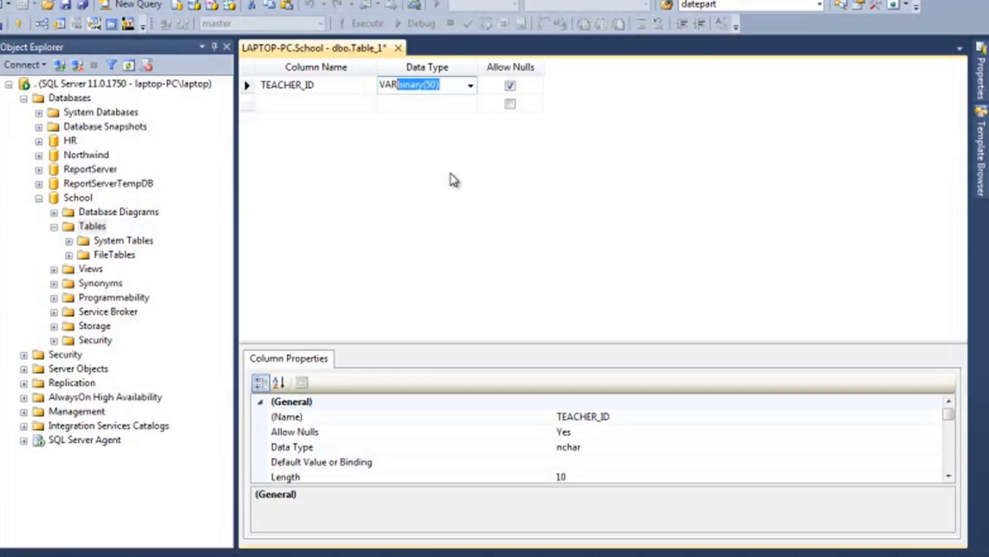
pyautogui.write('CHAR(8)')
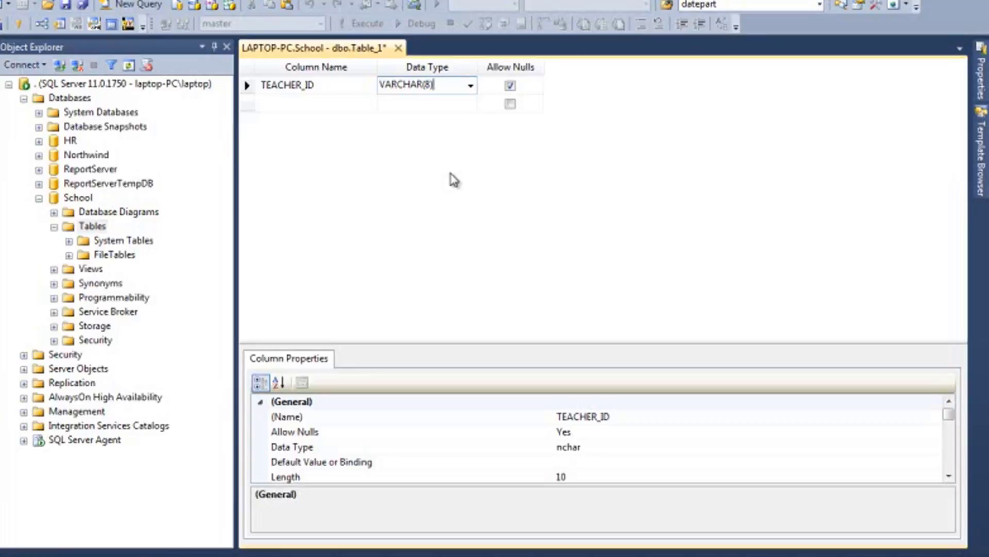
pyautogui.click(511, 86)
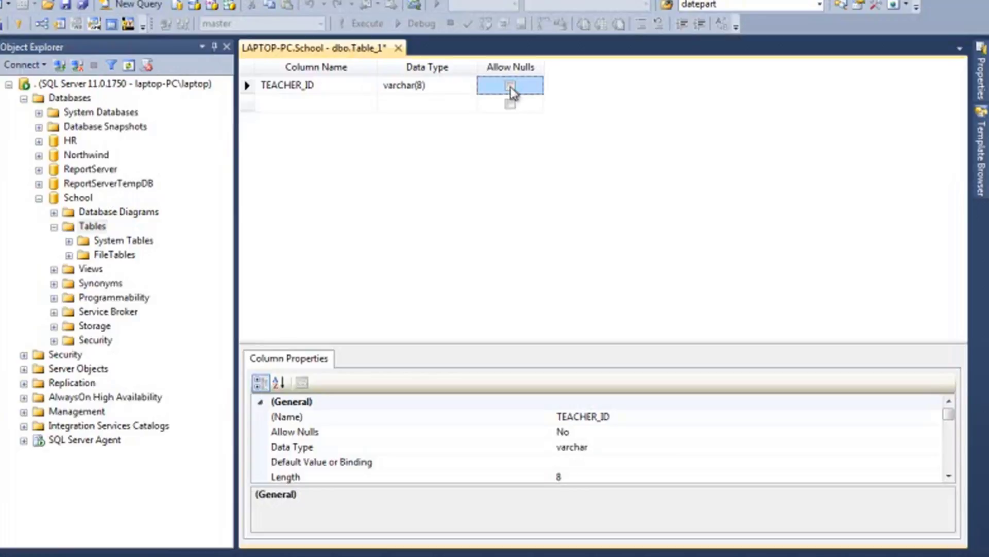
pyautogui.click(247, 86)
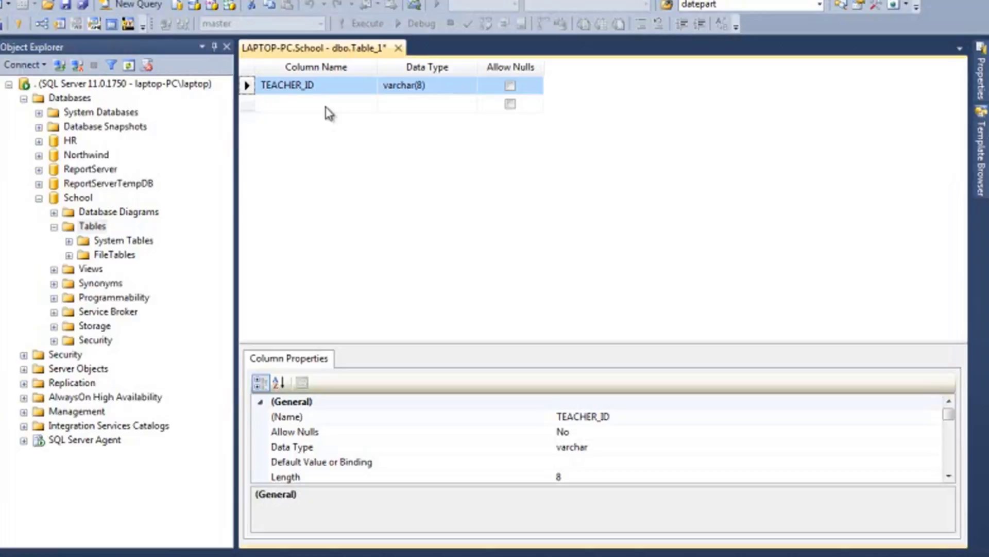
# - Add a LAST_NAME column with data type varchar(30) below TEACHER_ID
pyautogui.click(326, 106)
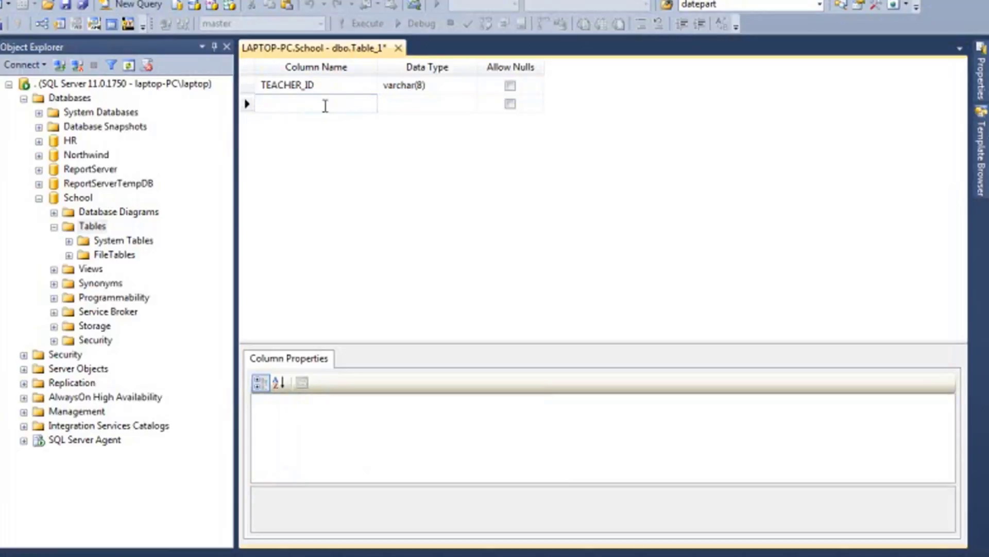
pyautogui.write('LAST_NAME')
pyautogui.press('Tab')
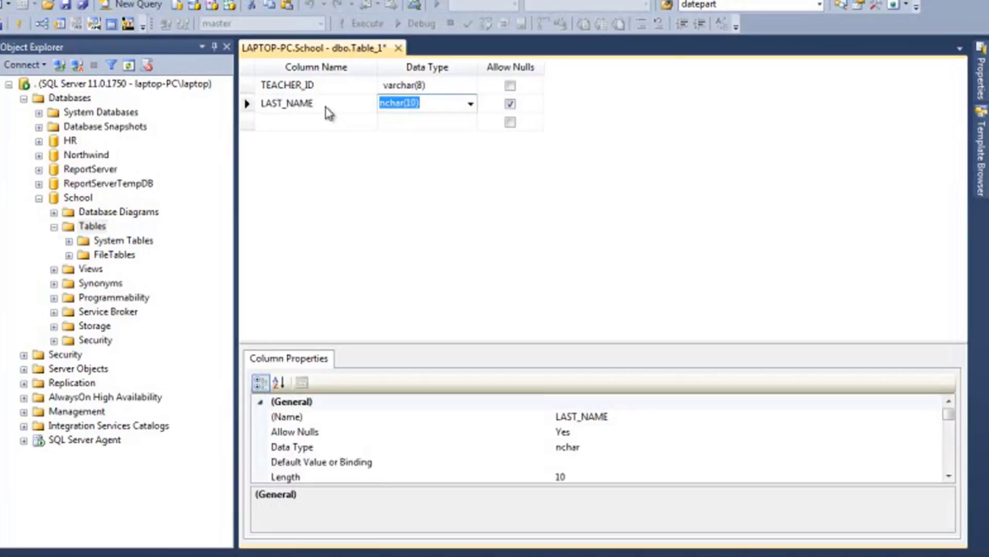
pyautogui.write('VARC')
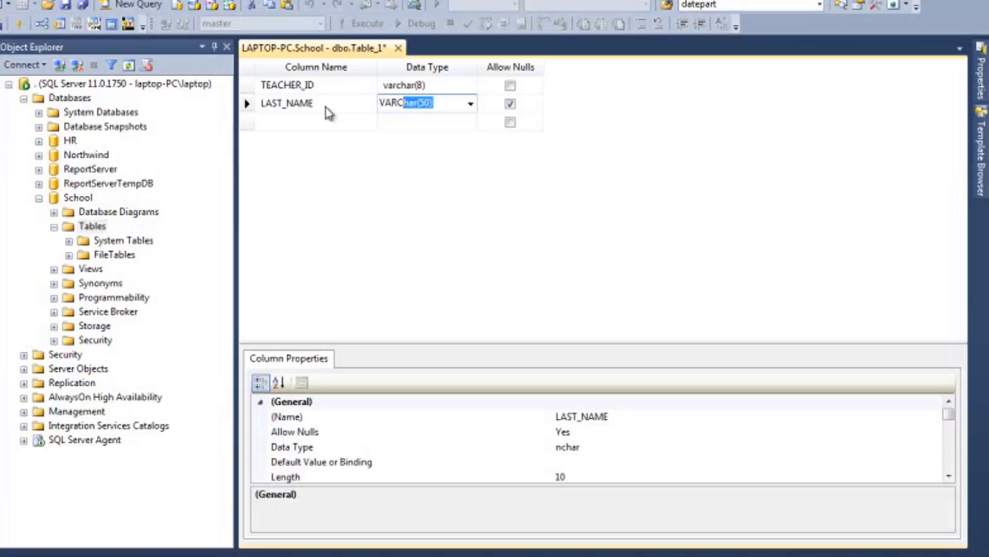
pyautogui.write('HAR(30)')
# - Add a FIRST_NAME column below LAST_NAME, giving it the data type varchar(30)
pyautogui.click(346, 122)
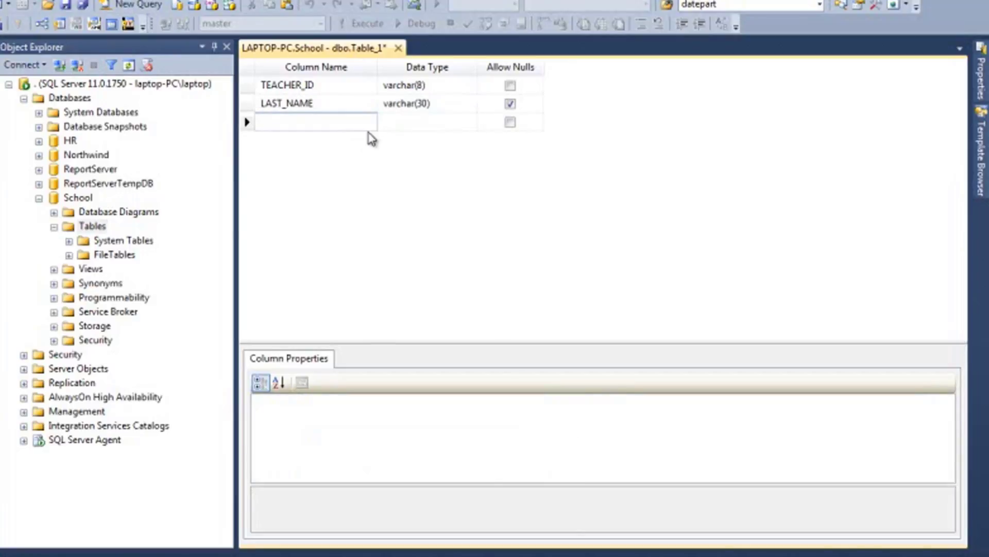
pyautogui.write('FIRST_NAME')
pyautogui.press('Tab')
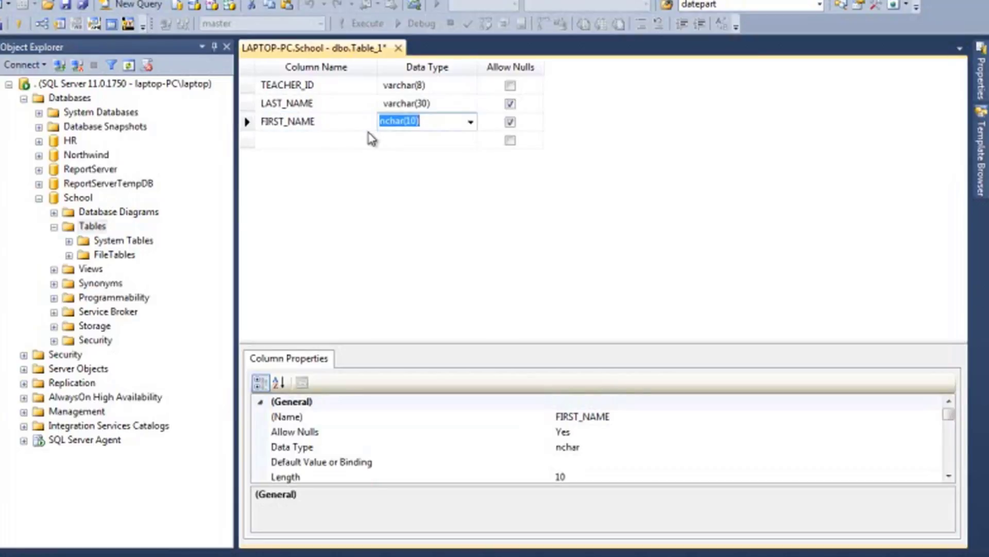
pyautogui.press('Up')
pyautogui.hotkey('ctrl', 'c')
pyautogui.press('Down')
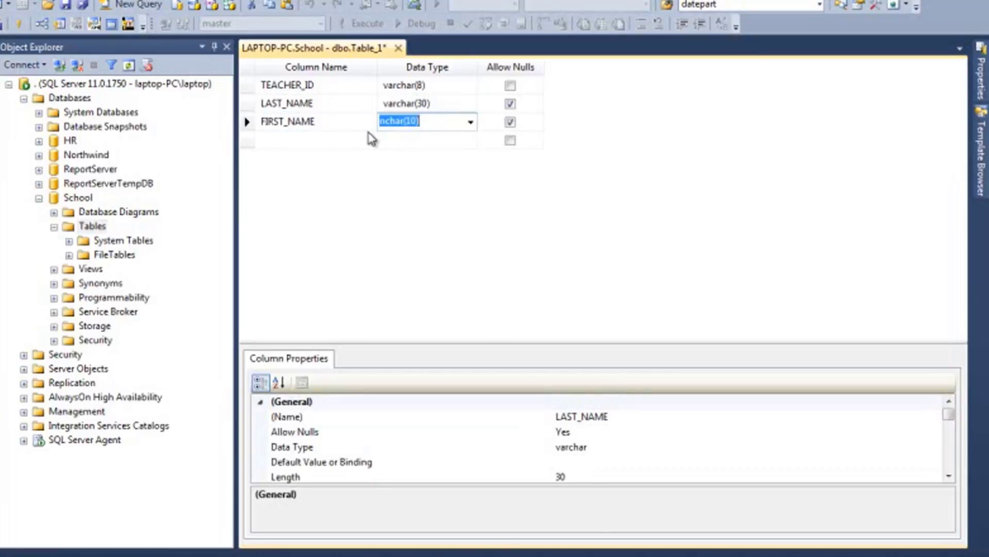
pyautogui.hotkey('ctrl', 'v')
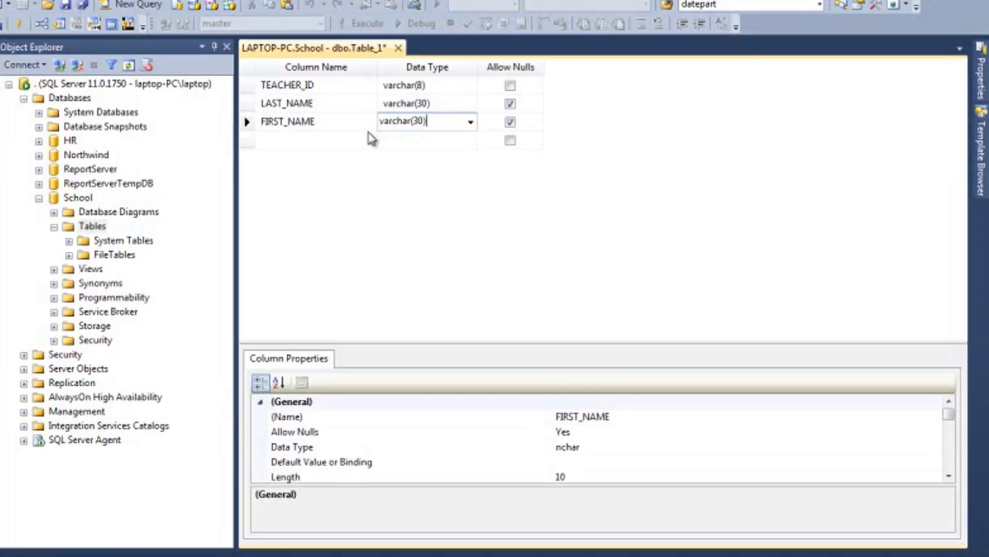
# - Add a GENDER_CODE column with data type varchar(1) below FIRST_NAME
pyautogui.click(307, 137)
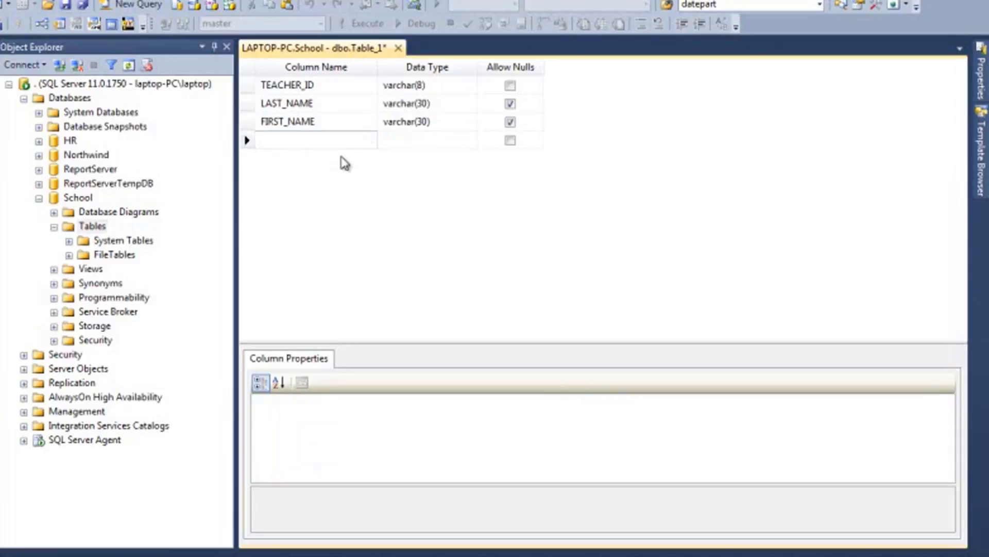
pyautogui.write('GENDER_CODE')
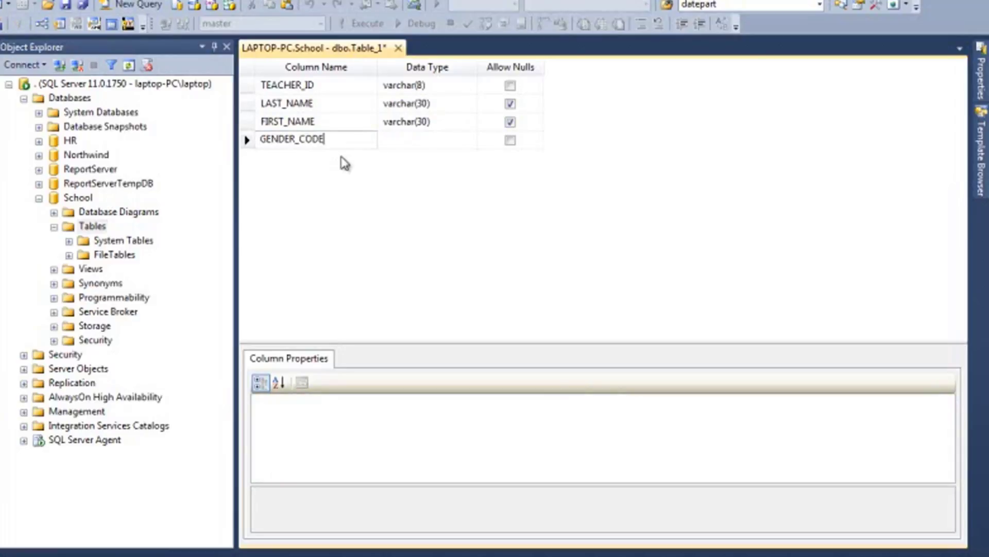
pyautogui.press('Tab')
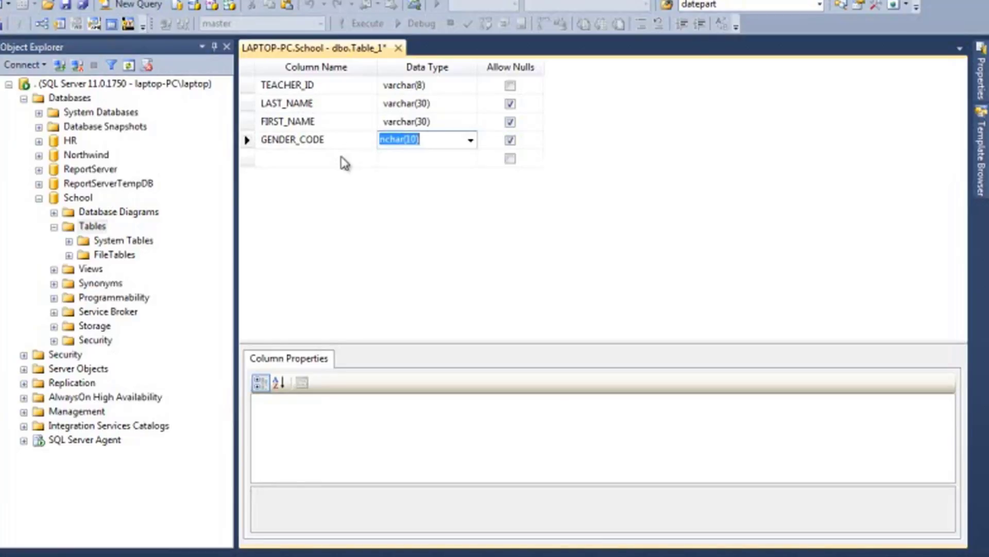
pyautogui.write('VAR')
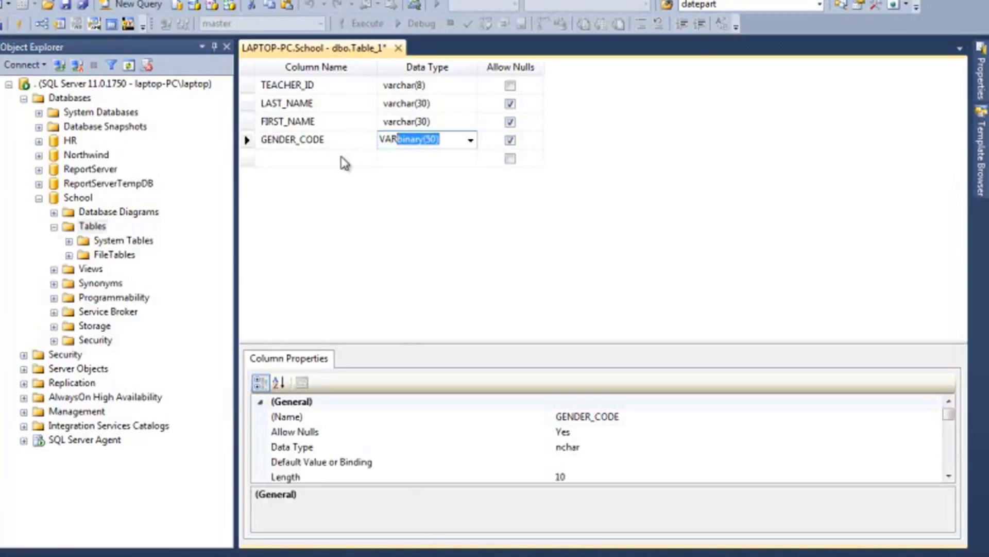
pyautogui.write('CHAR(1)')
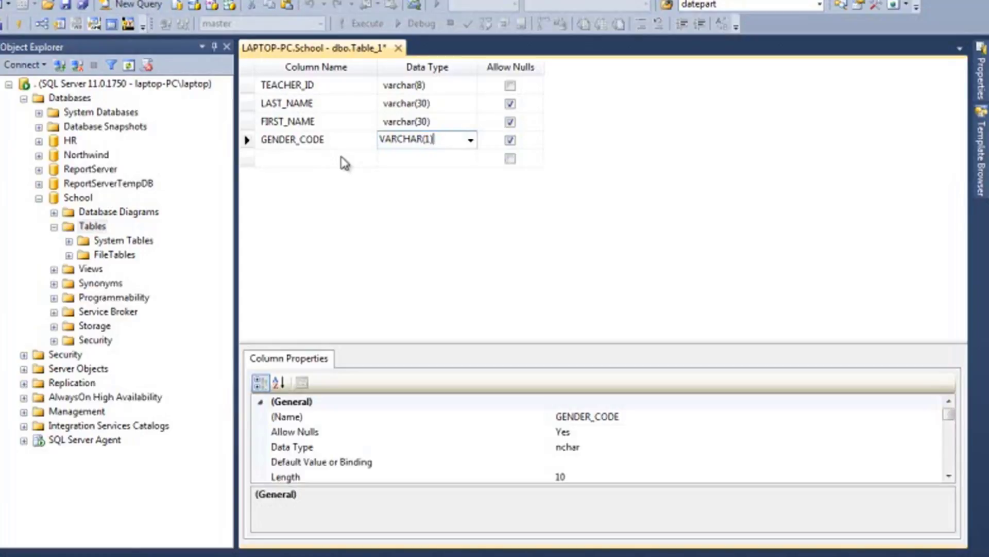
pyautogui.click(304, 158)
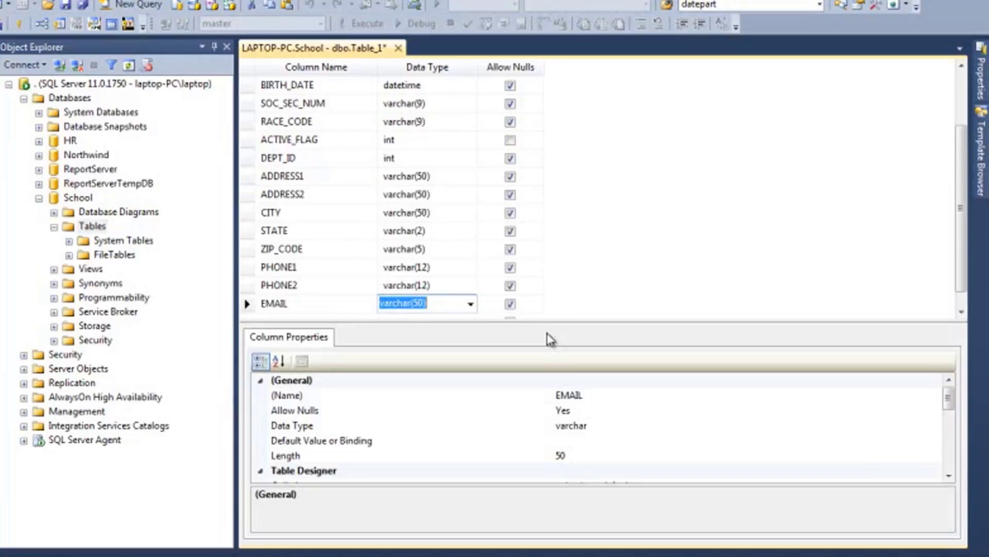
# - Enter varchar(50) as the EMAIL column's data type and return to the TEACHER_ID column name
pyautogui.write('VARC')
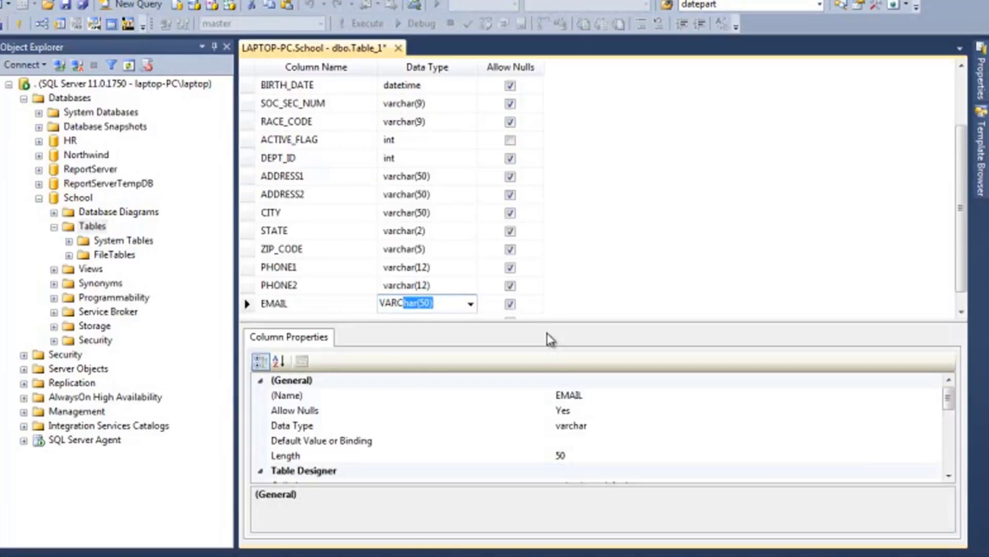
pyautogui.press('Up')
pyautogui.press('Up')
pyautogui.press('Up')
pyautogui.press('Up')
pyautogui.press('Up')
pyautogui.press('Up')
pyautogui.press('Up')
pyautogui.press('Up')
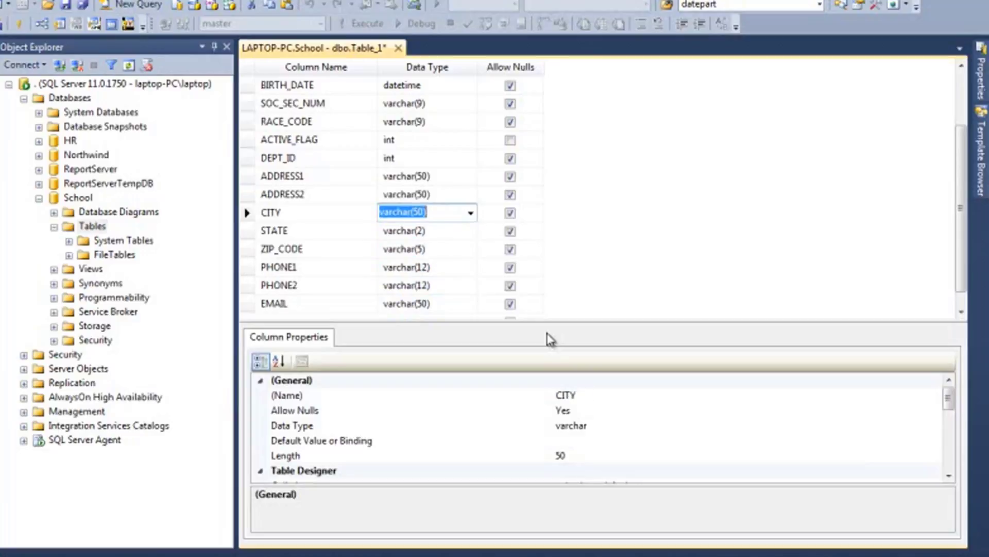
pyautogui.press('Up')
pyautogui.press('Up')
pyautogui.press('Up')
pyautogui.press('Up')
pyautogui.press('Up')
pyautogui.press('Up')
pyautogui.press('Up')
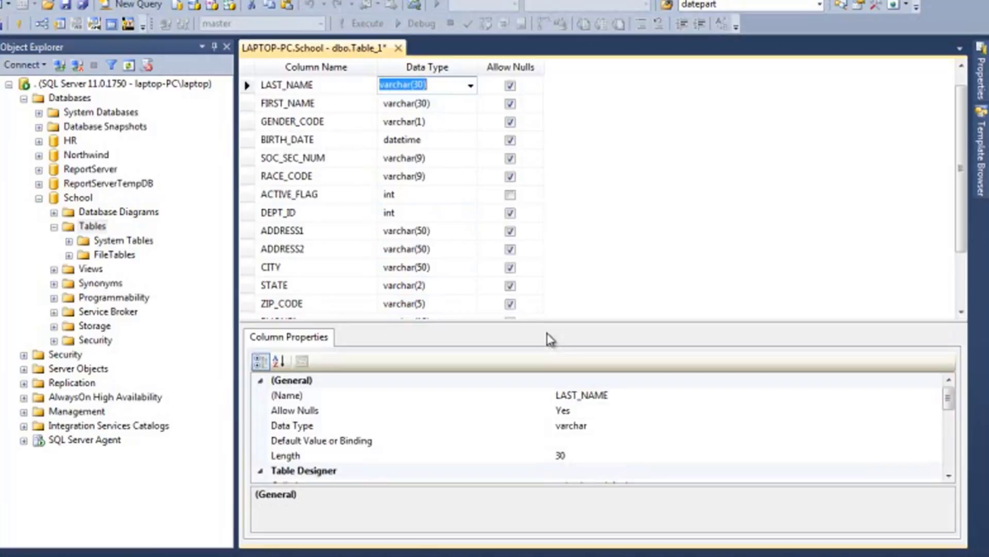
pyautogui.press('Up')
pyautogui.hotkey('shift', 'Tab')
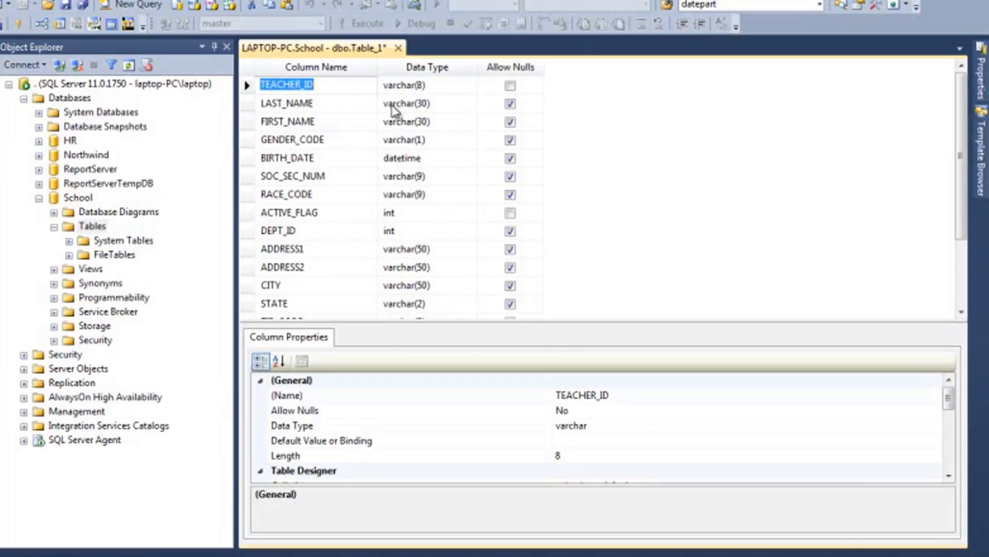
# - Examine the names, data types and Allow Nulls settings of the columns from LAST_NAME through ACTIVE_FLAG
pyautogui.click(352, 108)
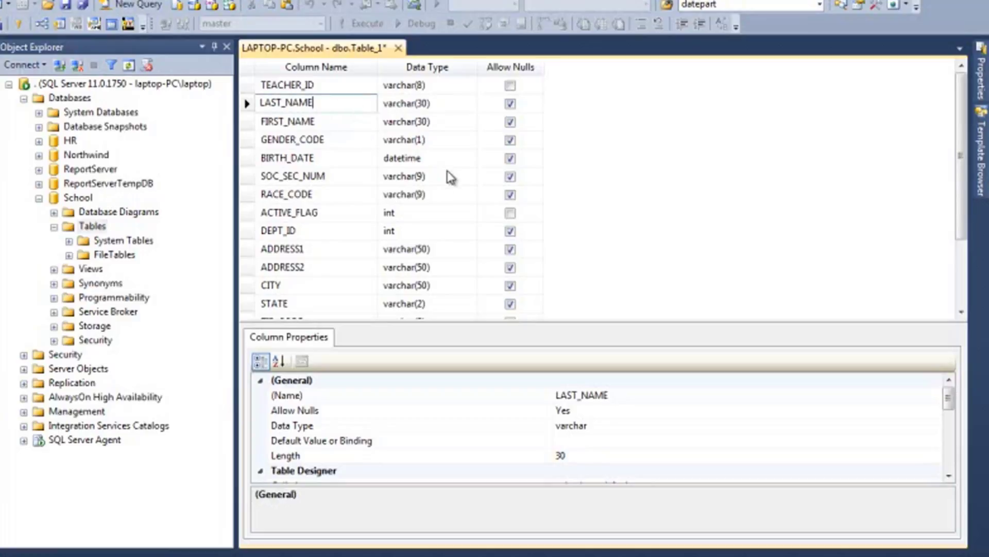
pyautogui.click(309, 216)
pyautogui.click(247, 213)
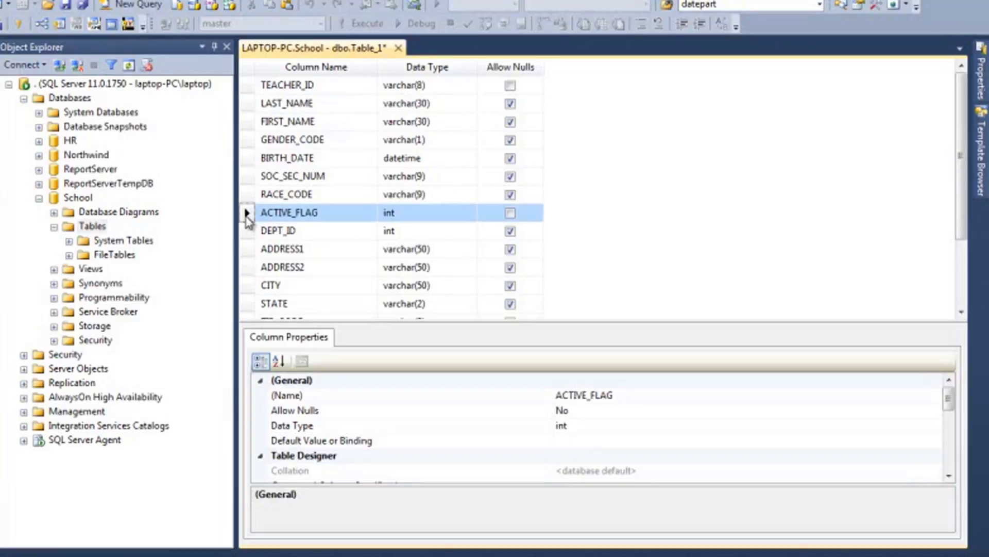
pyautogui.click(329, 103)
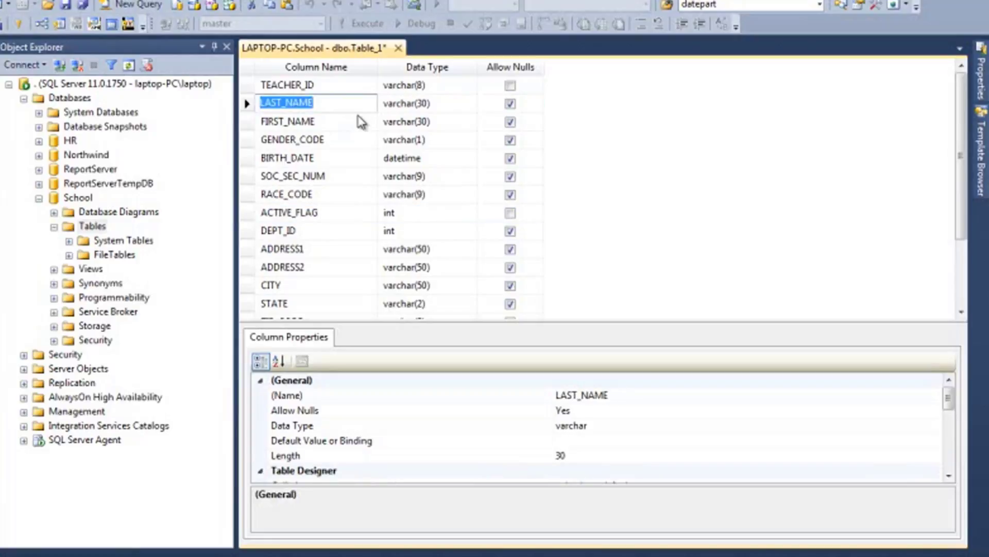
pyautogui.click(358, 117)
pyautogui.press('Down')
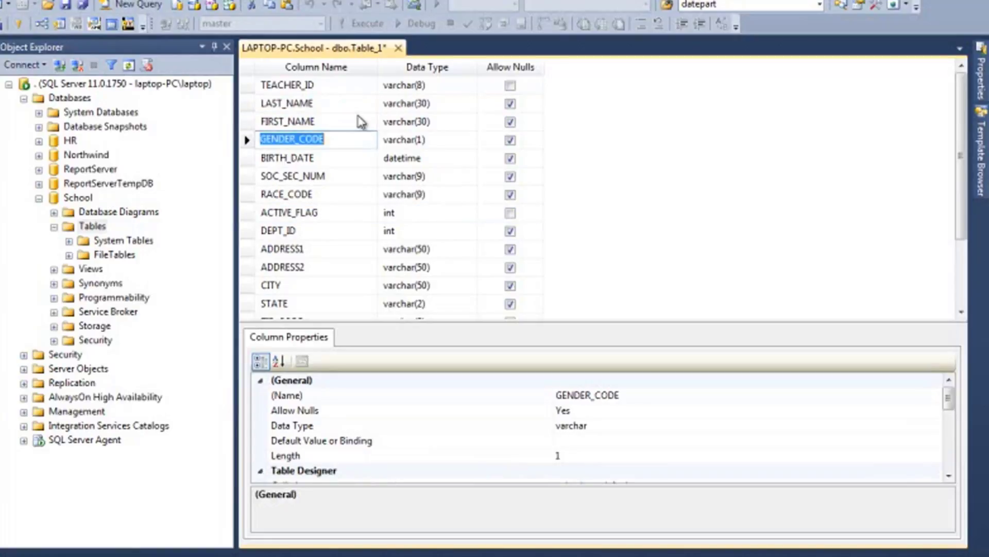
pyautogui.press('Down')
pyautogui.press('Tab')
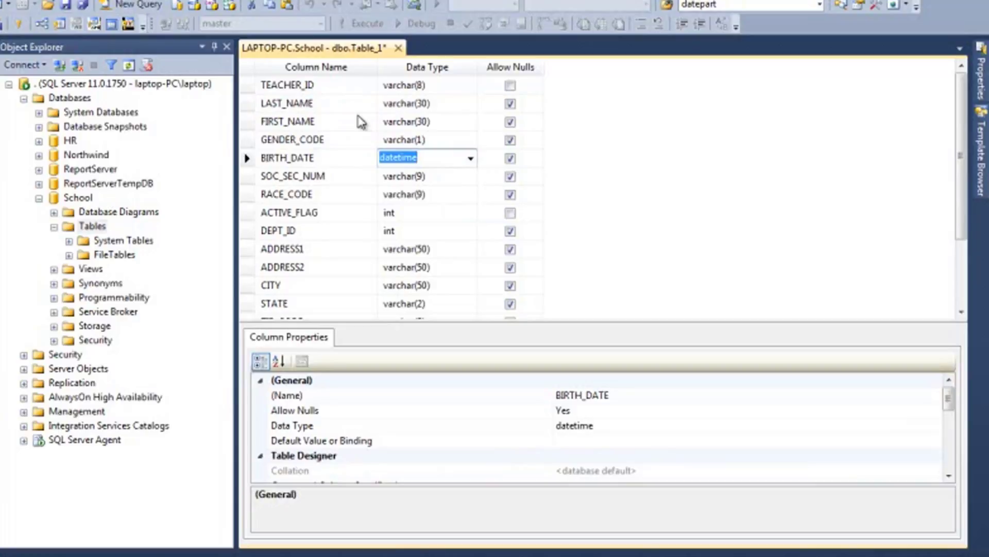
pyautogui.hotkey('shift', 'Tab')
pyautogui.press('Down')
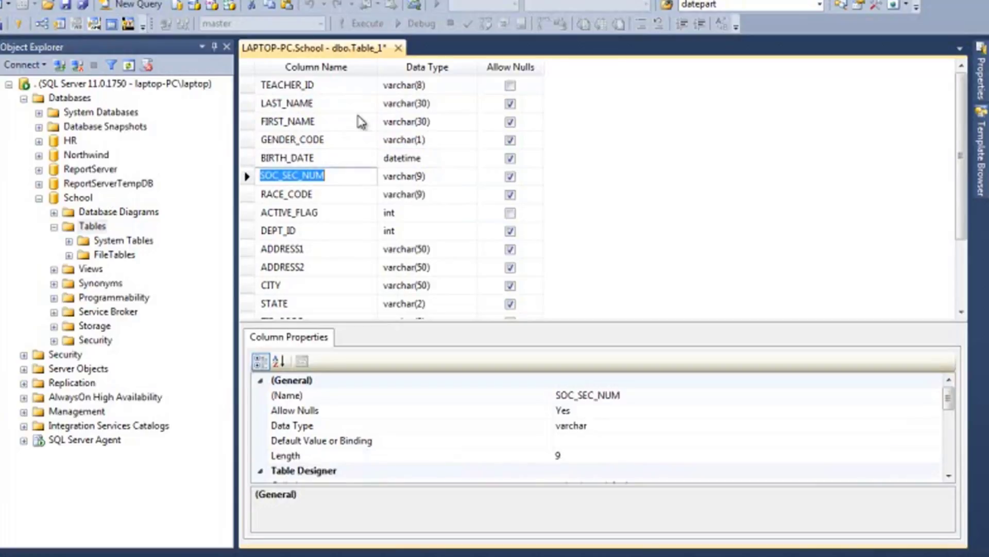
pyautogui.press('Tab')
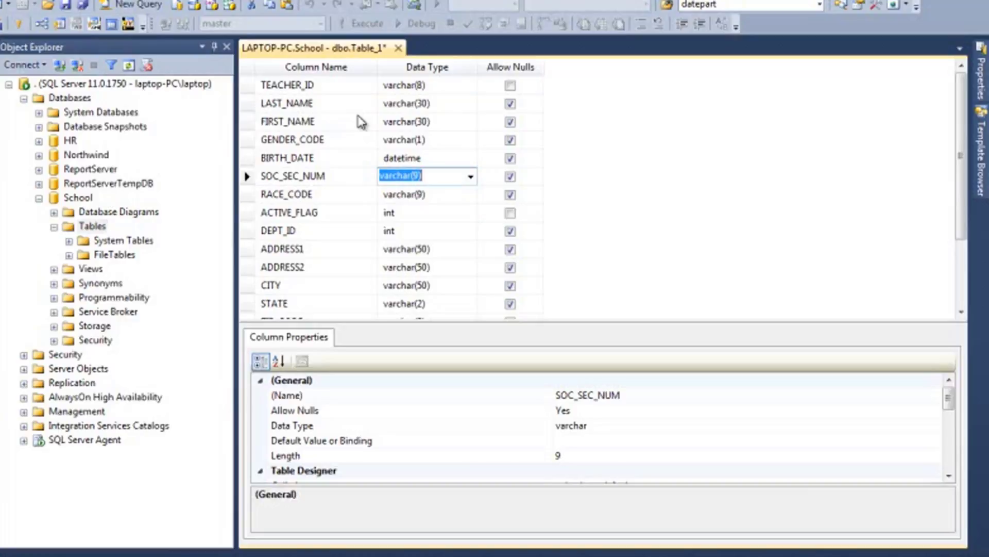
pyautogui.press('Tab')
pyautogui.press('Tab')
pyautogui.press('Down')
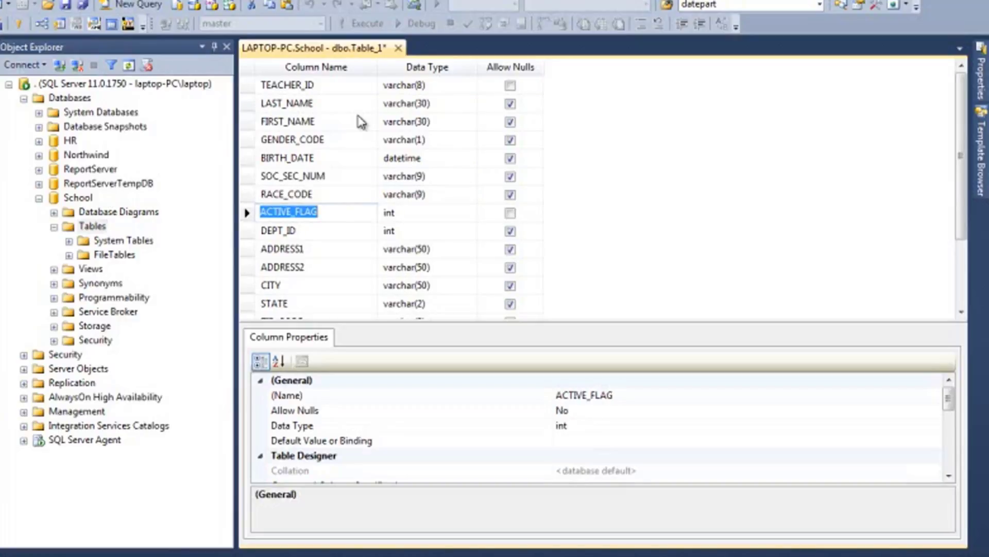
pyautogui.press('Tab')
pyautogui.press('Tab')
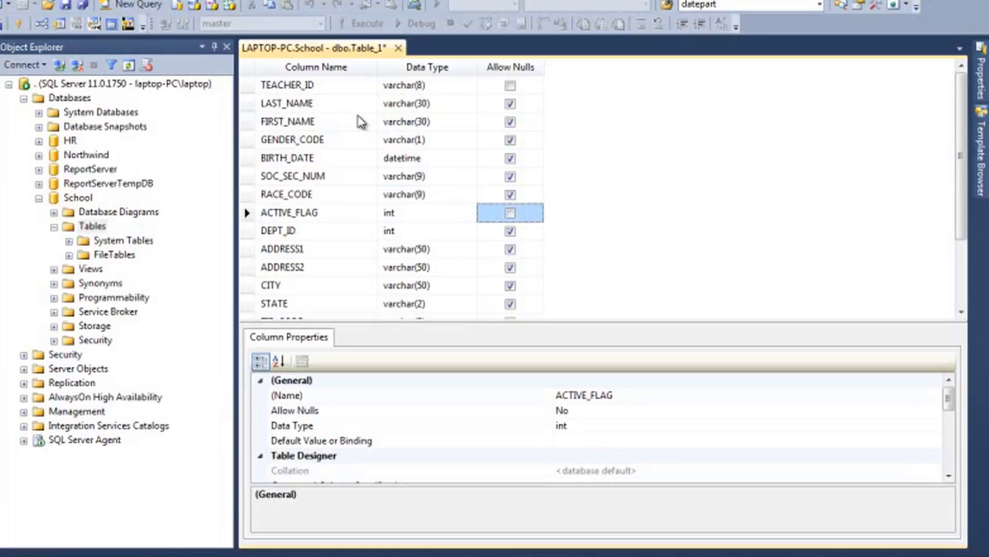
pyautogui.hotkey('shift', 'Tab')
pyautogui.hotkey('shift', 'Tab')
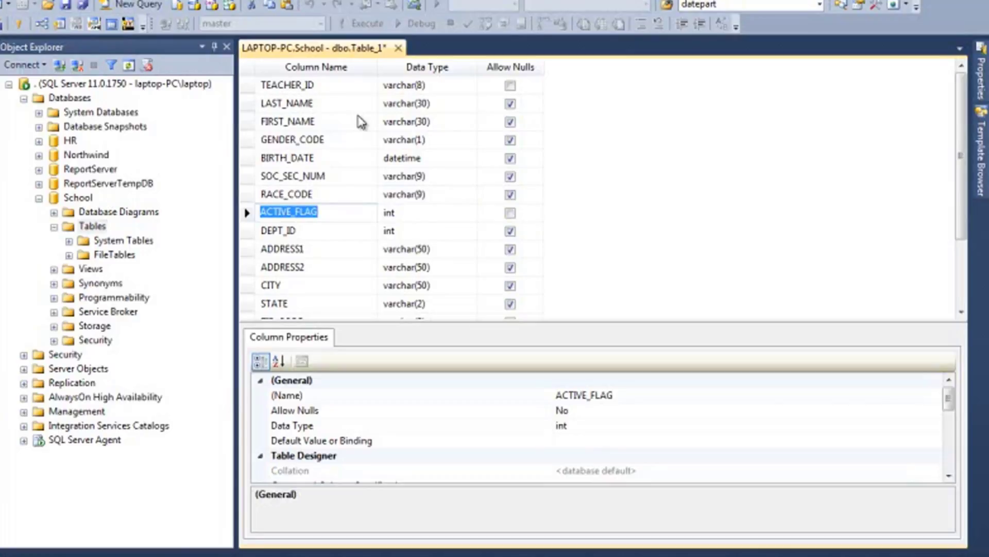
# - Examine the data types and Allow Nulls settings of the remaining columns, from ACTIVE_FLAG and DEPT_ID down to EMAIL
pyautogui.press('Tab')
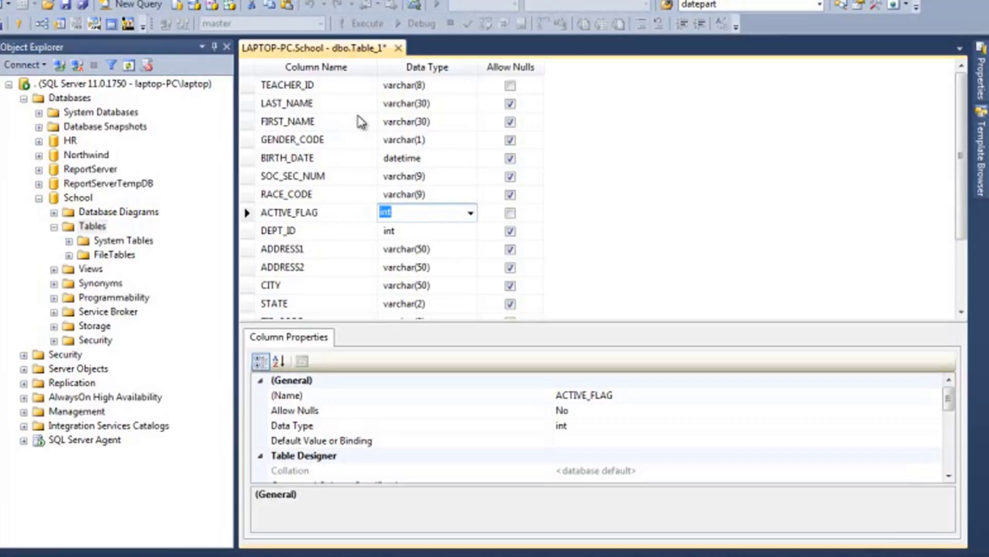
pyautogui.press('Tab')
pyautogui.press('Tab')
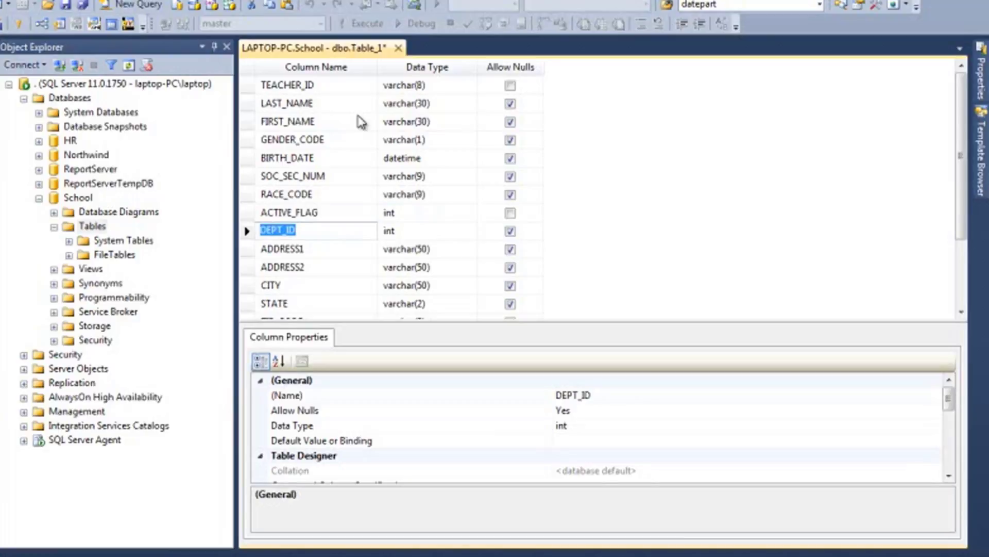
pyautogui.press('Tab')
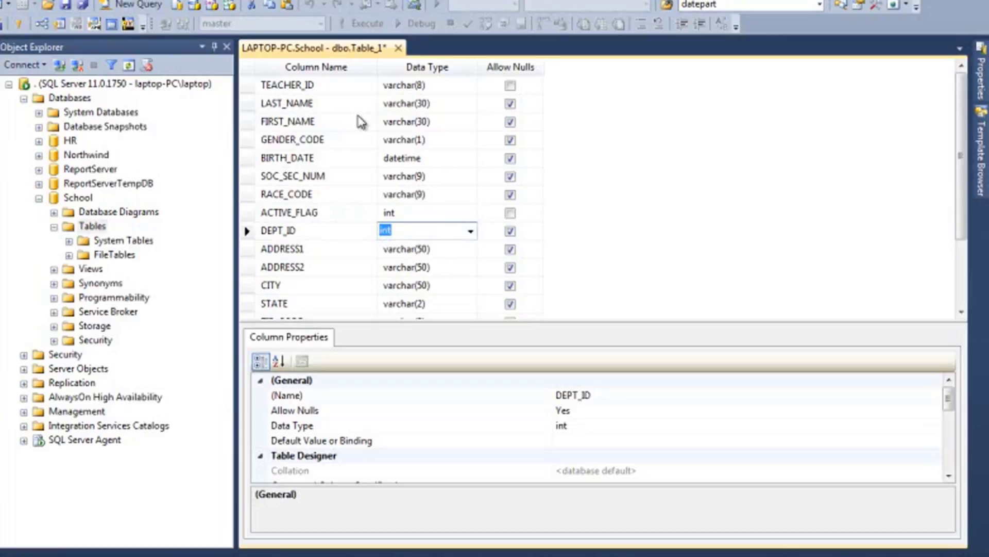
pyautogui.press('Down')
pyautogui.hotkey('shift', 'Tab')
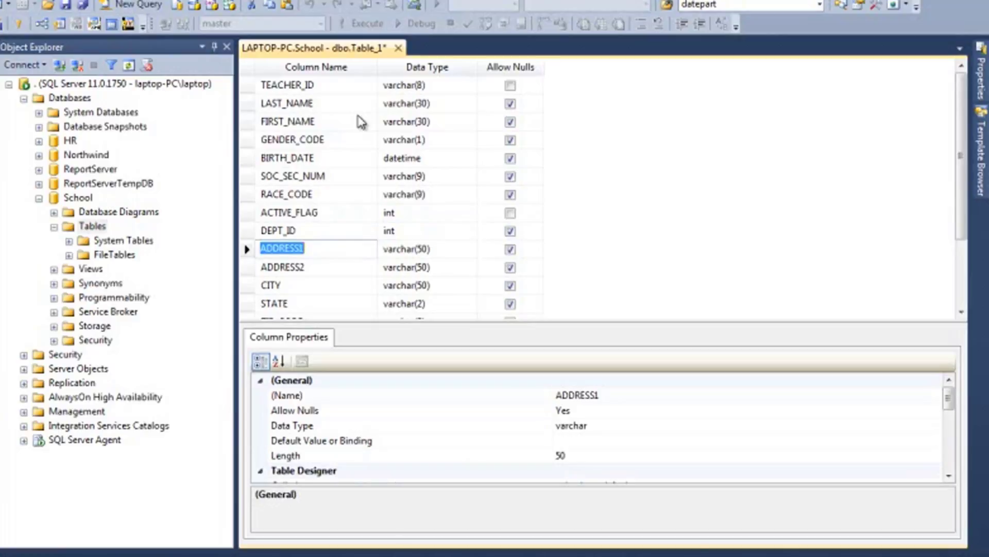
pyautogui.press('Down')
pyautogui.press('Down')
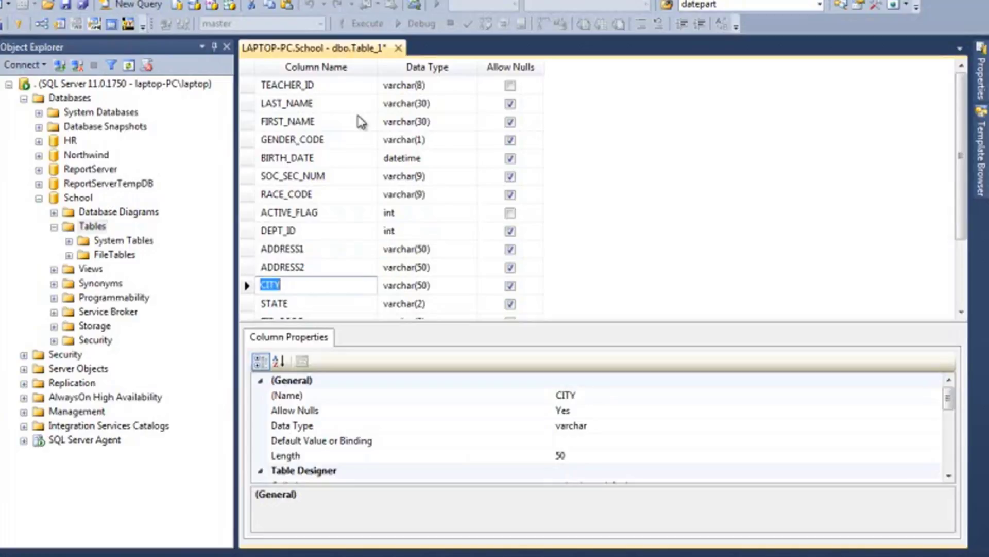
pyautogui.press('Down')
pyautogui.press('Down')
pyautogui.press('Down')
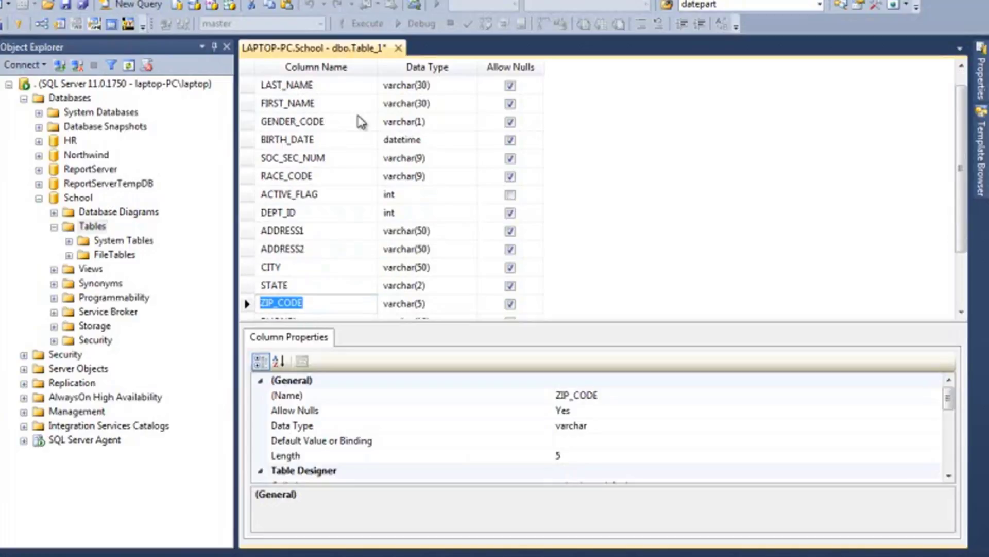
pyautogui.press('Down')
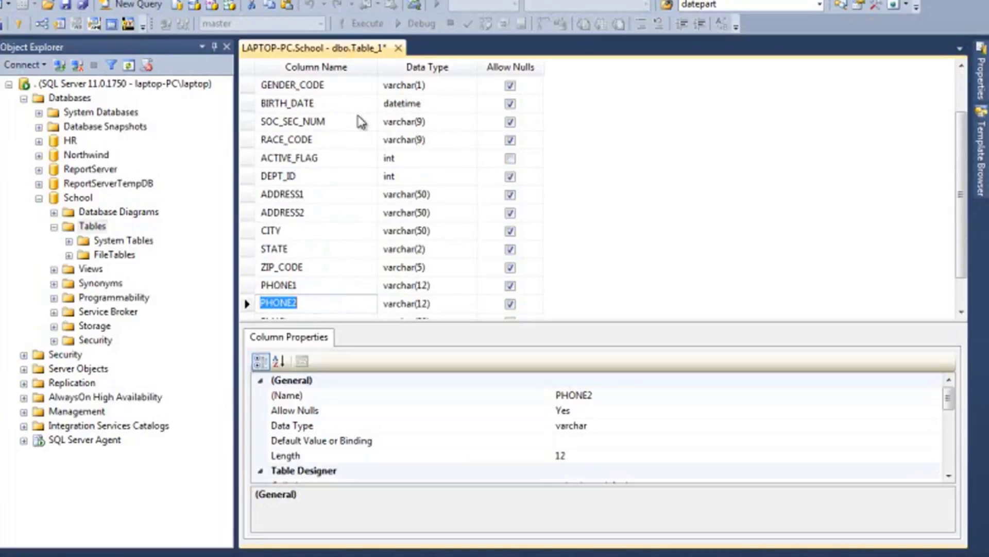
pyautogui.press('Down')
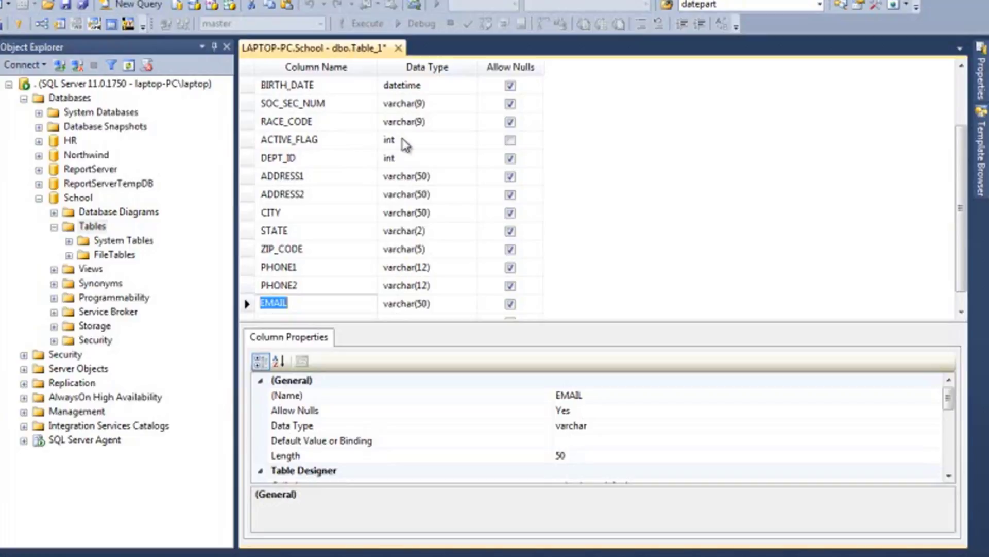
# - Enlarge the column properties area and set the ACTIVE_FLAG column's default value to 1
pyautogui.click(248, 142)
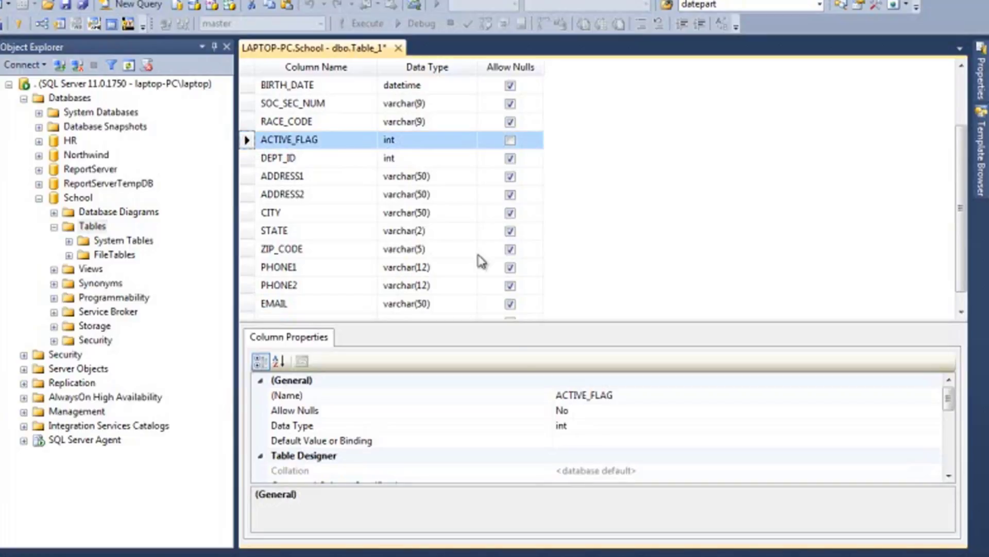
pyautogui.moveTo(520, 322); pyautogui.dragTo(528, 239)
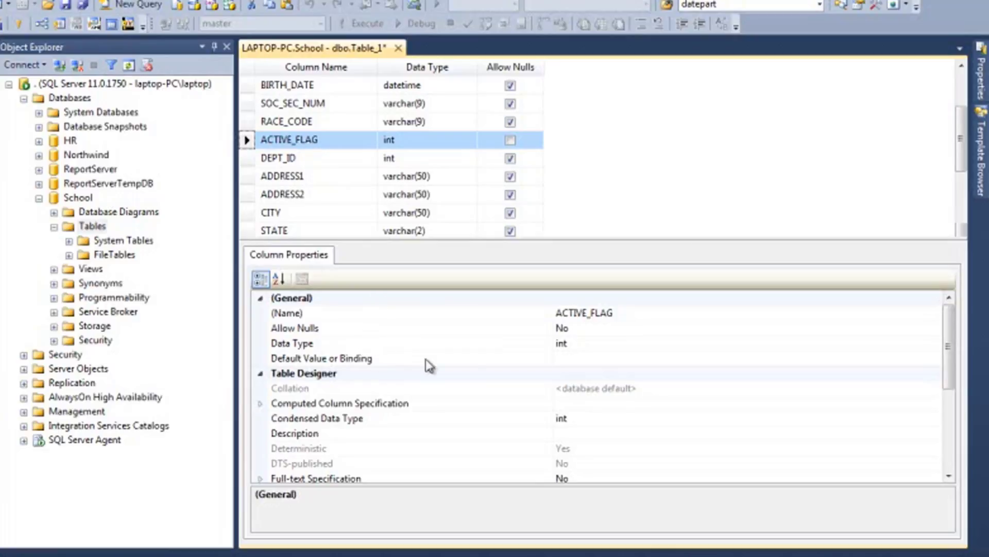
pyautogui.click(580, 357)
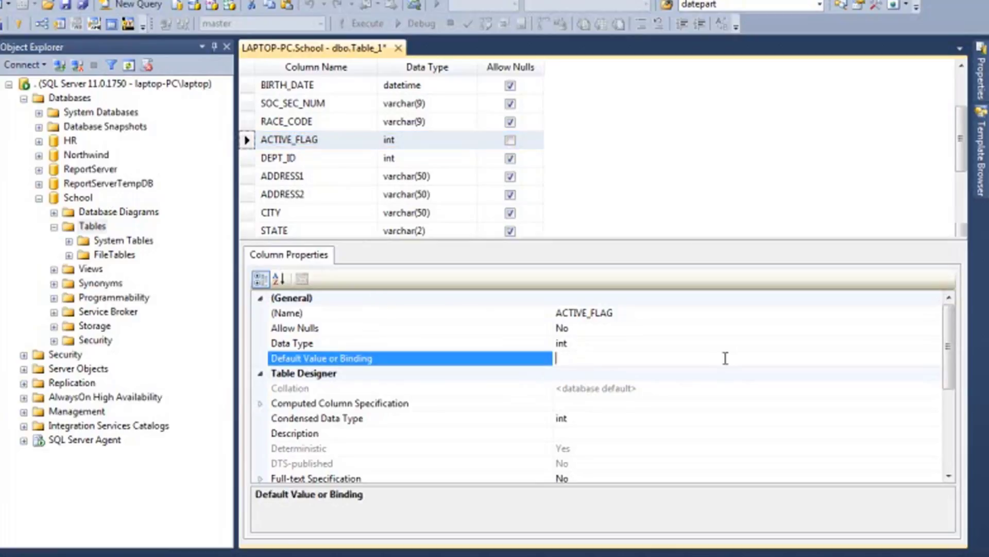
pyautogui.write('1')
pyautogui.click(728, 345)
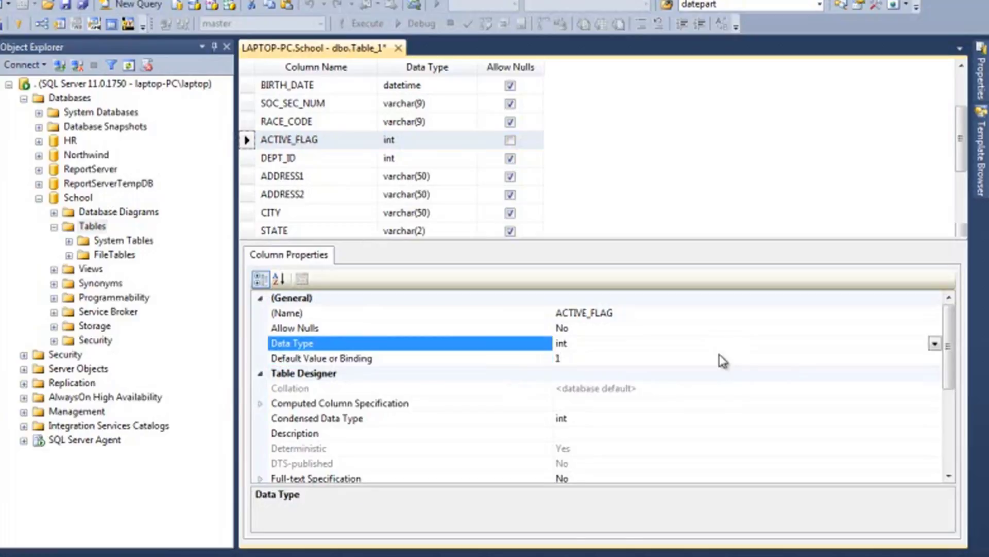
pyautogui.click(720, 356)
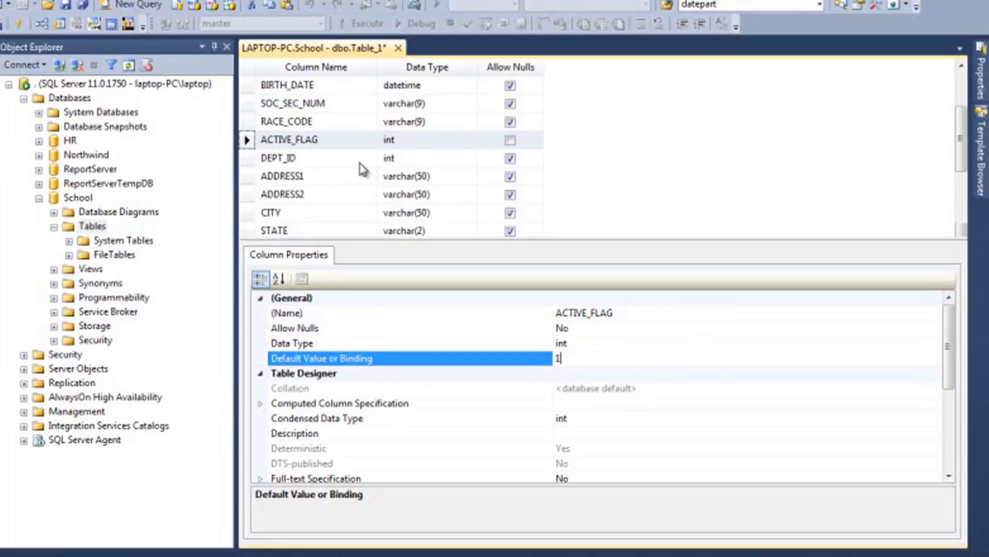
# - Examine the DEPT_ID column's data type and its properties, including the default value and the table designer settings
pyautogui.click(347, 158)
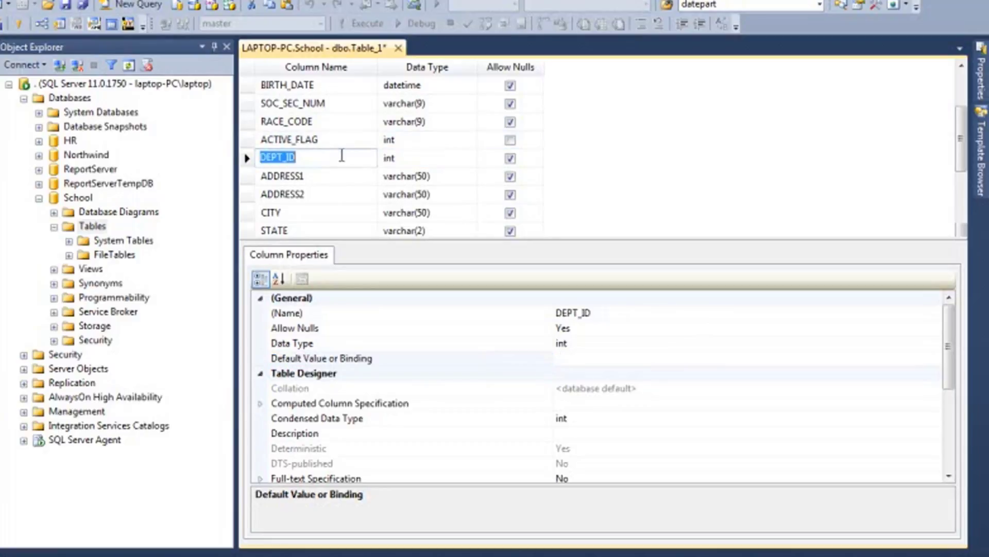
pyautogui.click(330, 156)
pyautogui.click(413, 157)
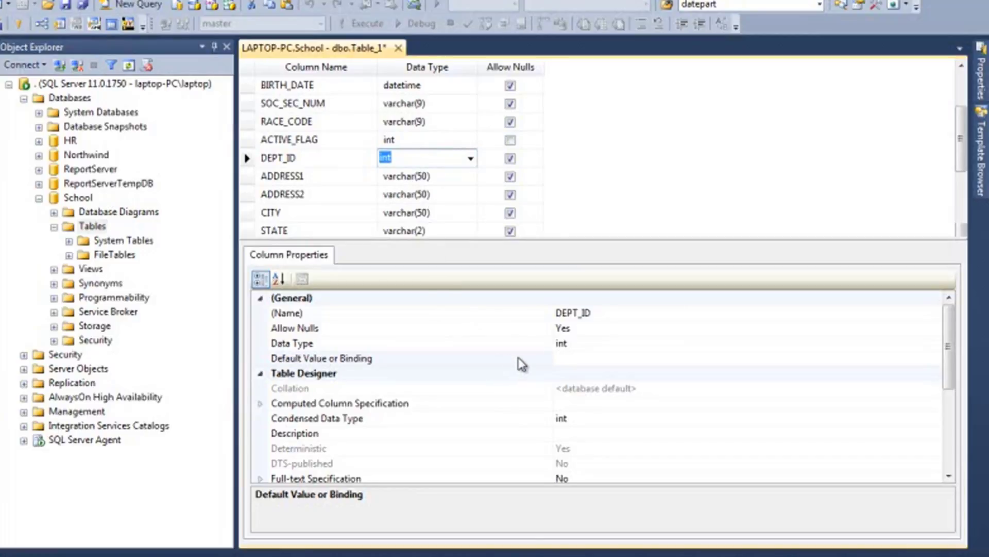
pyautogui.click(669, 364)
pyautogui.scroll(-2, 669, 365)
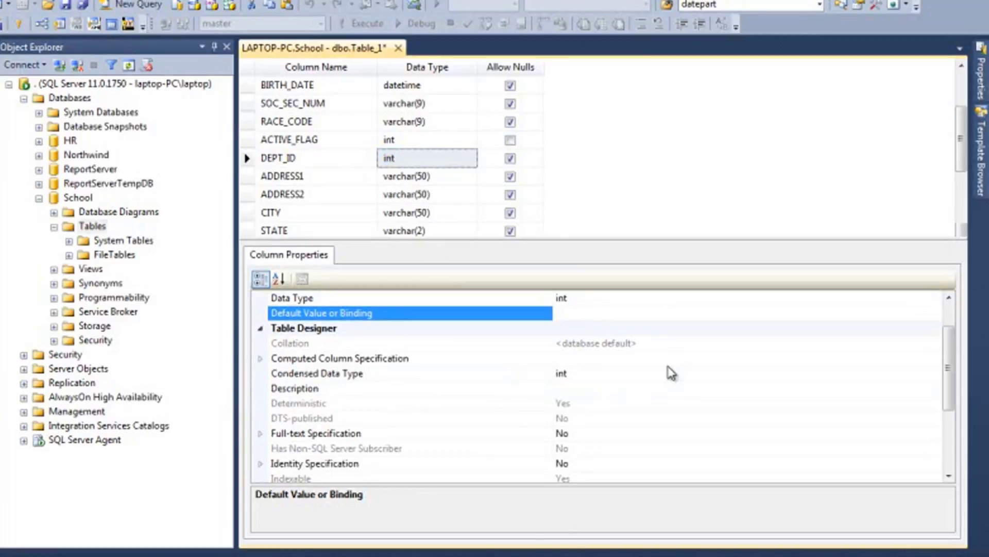
pyautogui.scroll(2, 671, 373)
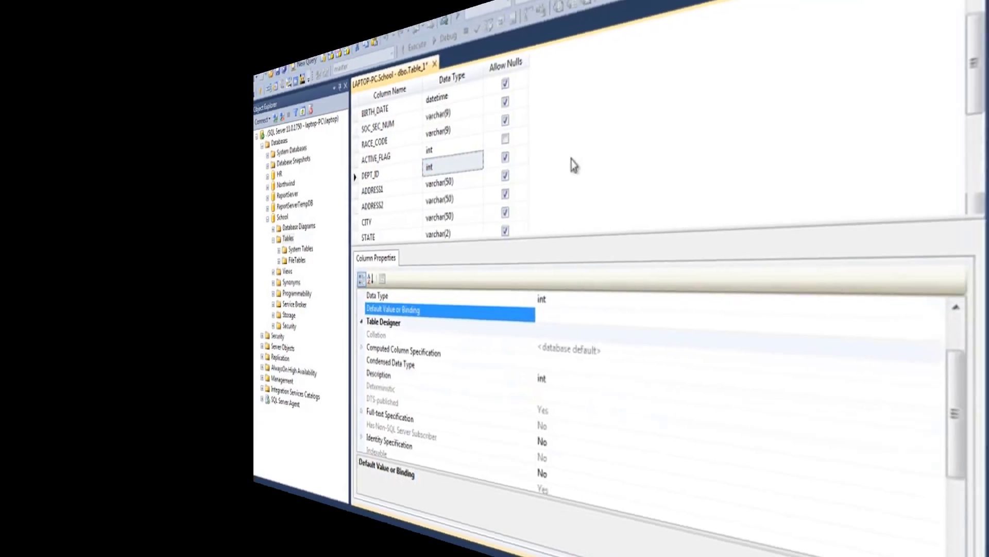